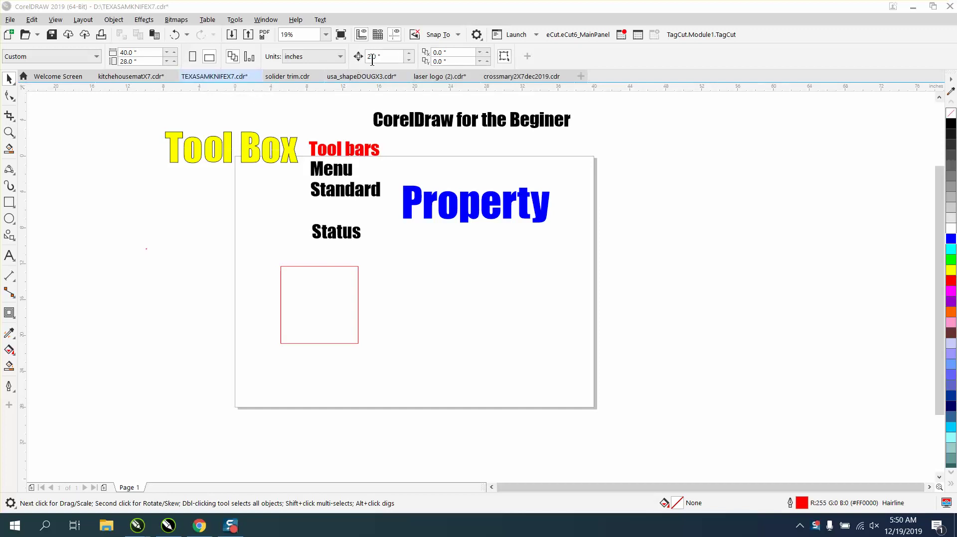
# Step: Set the Property Bar's nudge distance to 0.001 inch
pyautogui.moveTo(383, 57); pyautogui.dragTo(354, 58)
pyautogui.write('.001')
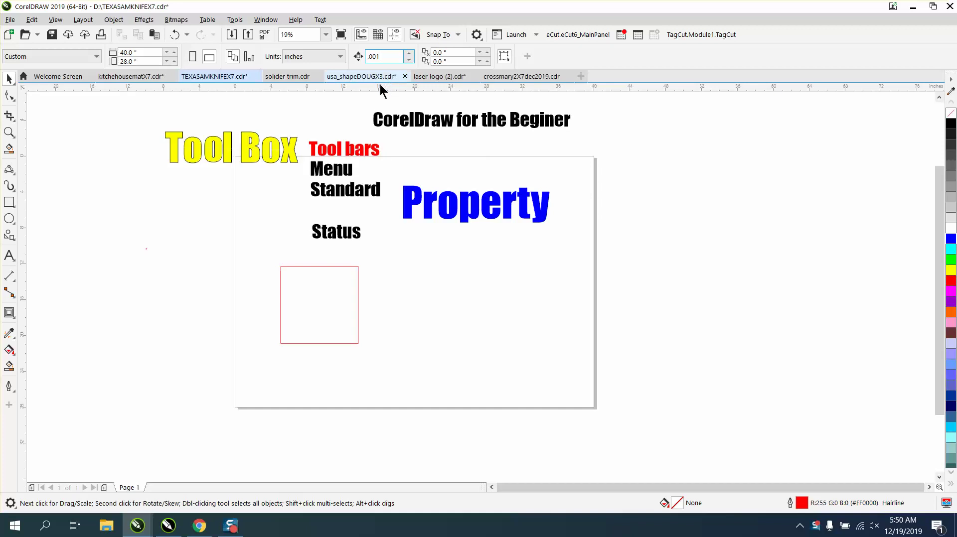
pyautogui.press('Return')
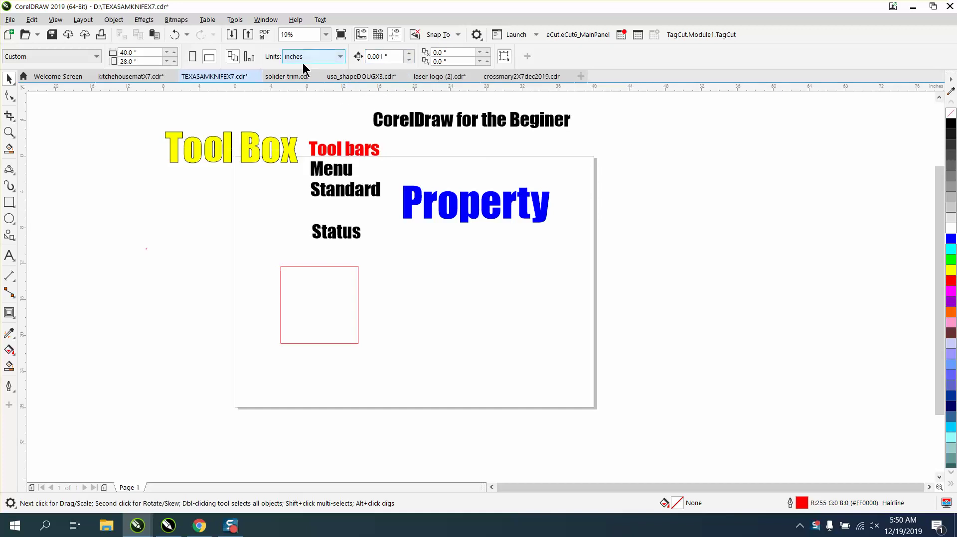
# Step: Keep inches as the units and return the page to landscape after trying portrait
pyautogui.click(339, 58)
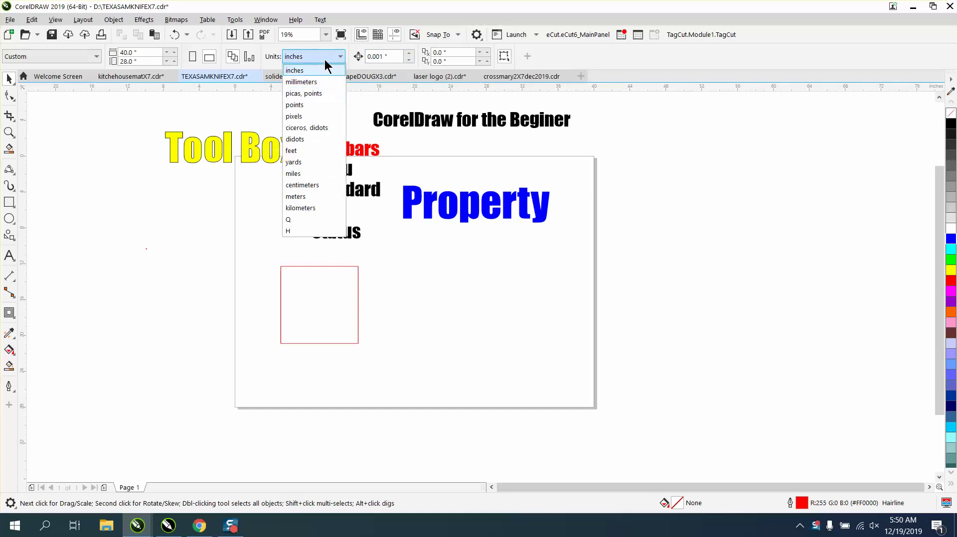
pyautogui.click(319, 56)
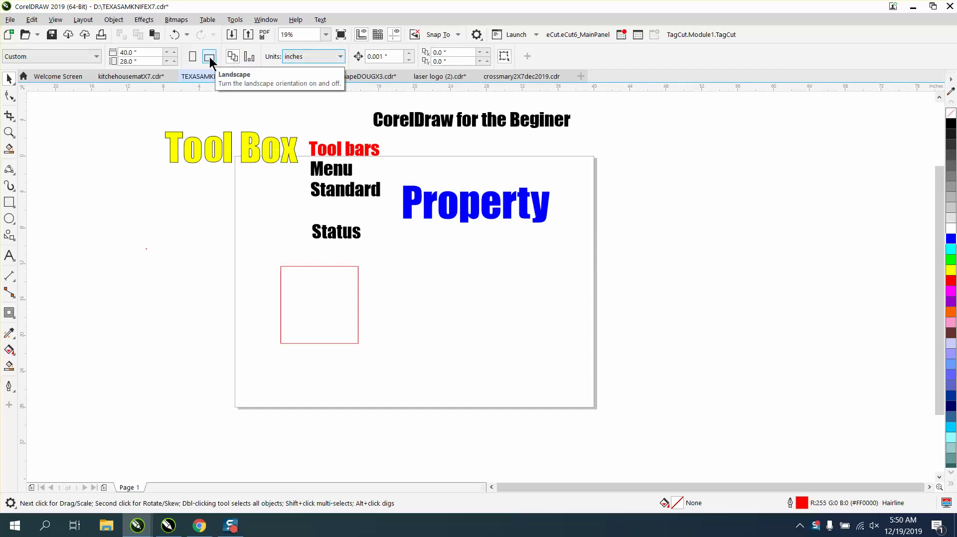
pyautogui.click(193, 56)
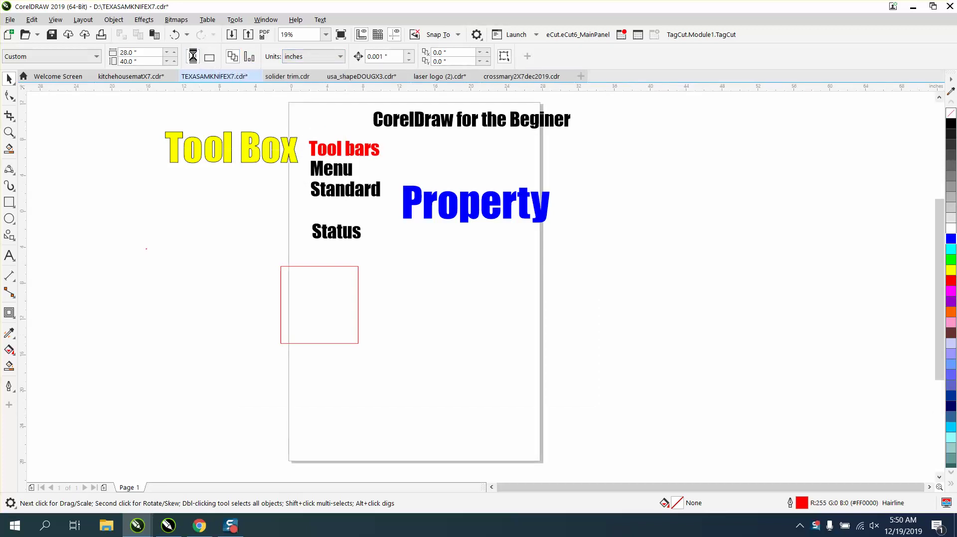
pyautogui.click(208, 56)
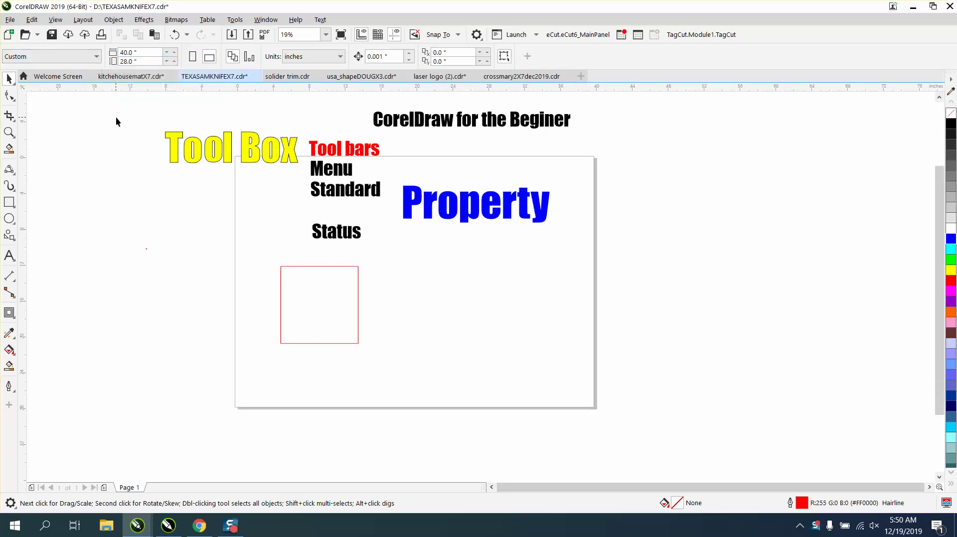
# Step: Select the blue 'Property' text and drag it lower on the page
pyautogui.click(407, 208)
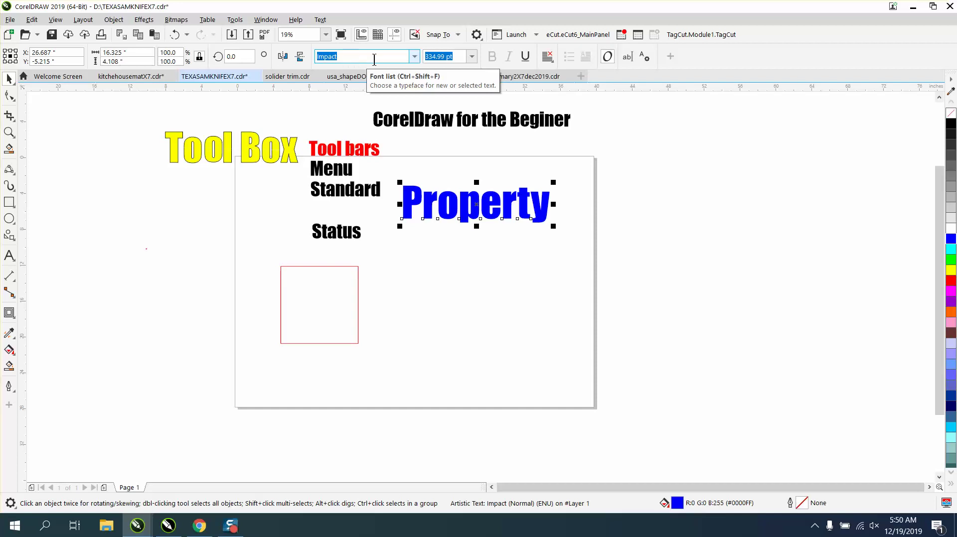
pyautogui.click(348, 264)
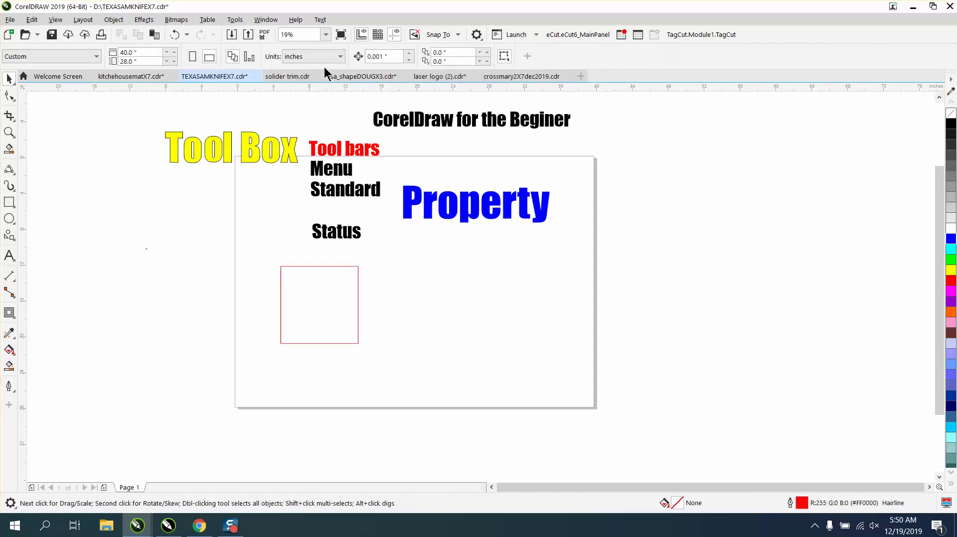
pyautogui.click(320, 265)
pyautogui.click(469, 200)
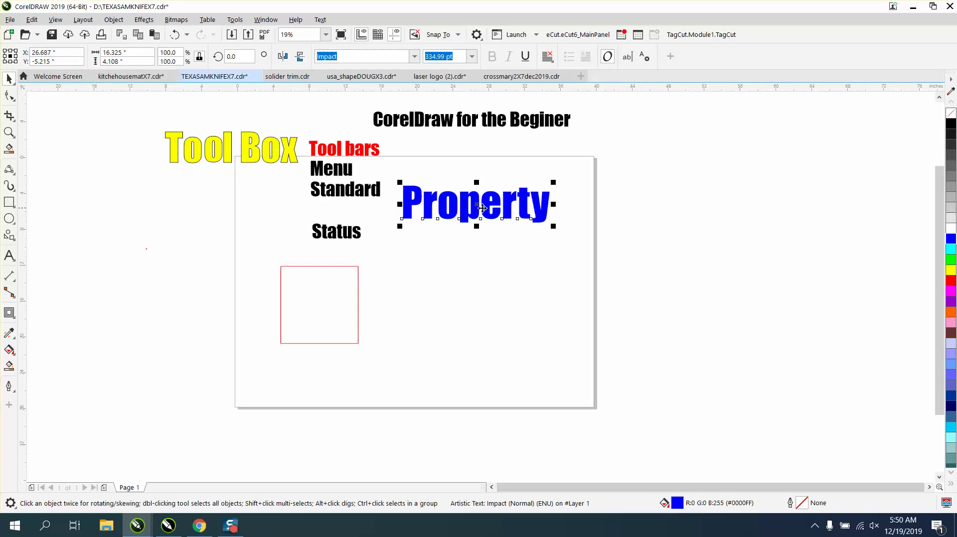
pyautogui.moveTo(477, 219); pyautogui.dragTo(508, 251)
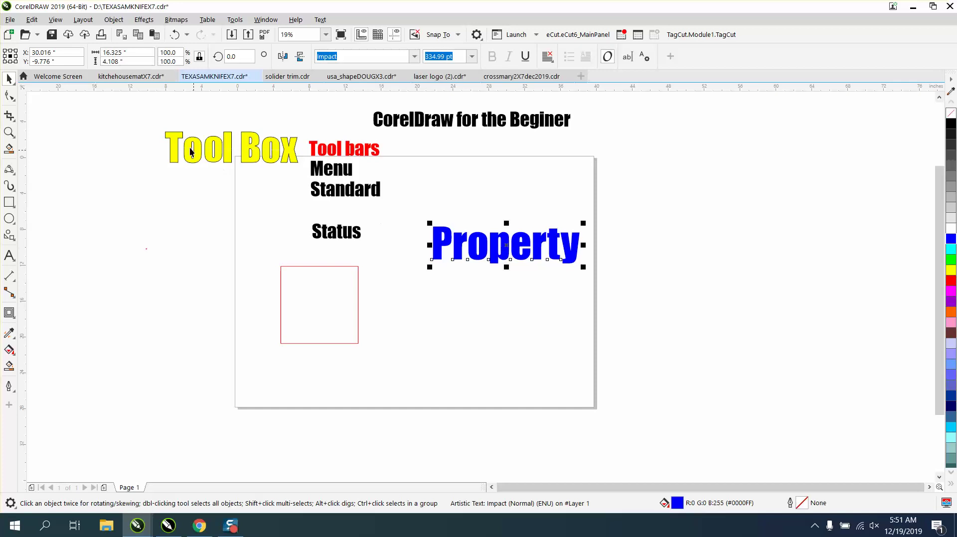
# Step: Give the 'Property' text a 5 inch height, unlock proportions, then set its width to 20 inches
pyautogui.click(123, 61)
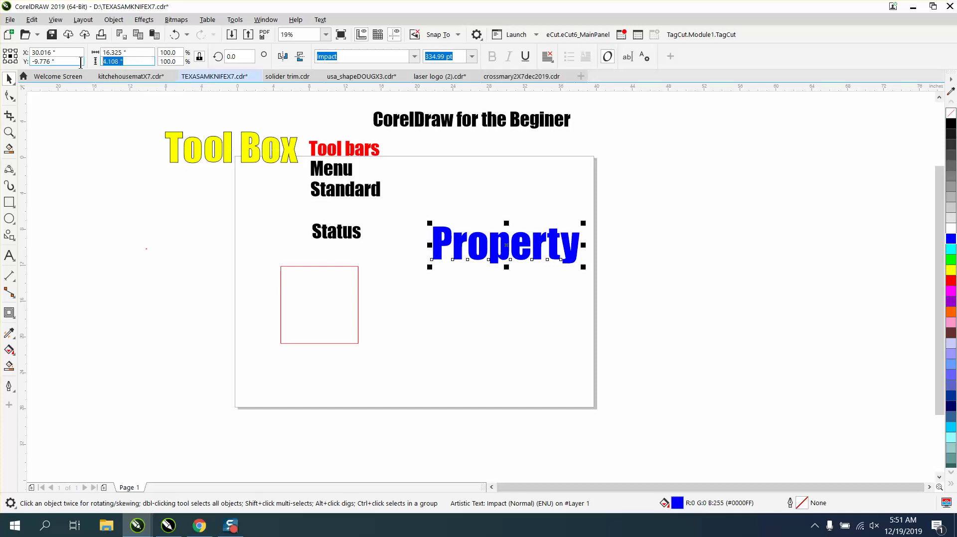
pyautogui.write('5')
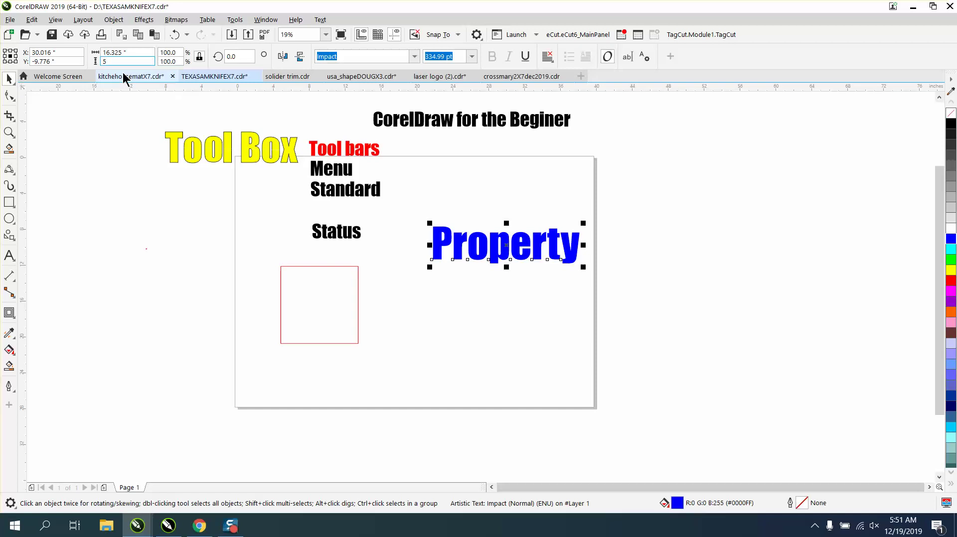
pyautogui.press('Return')
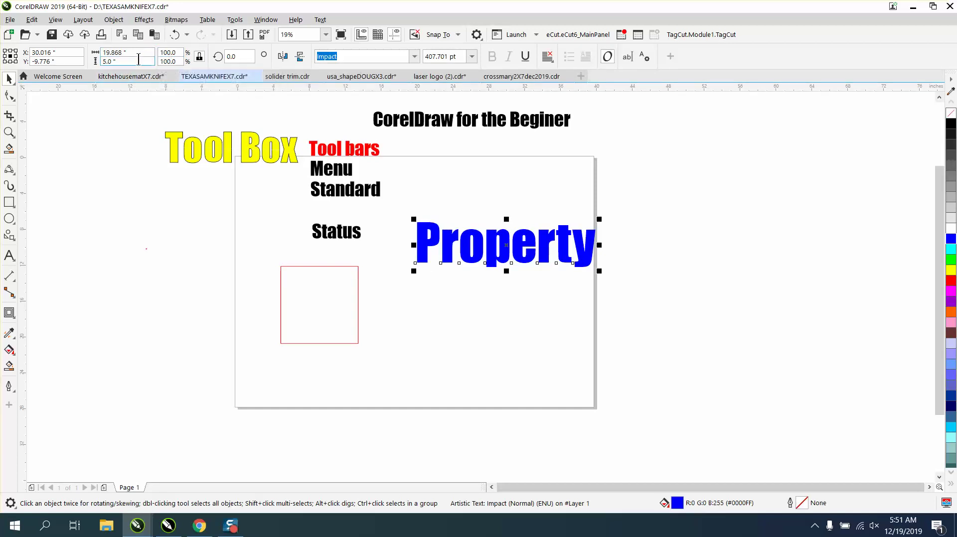
pyautogui.moveTo(138, 60); pyautogui.dragTo(108, 62)
pyautogui.moveTo(128, 51); pyautogui.dragTo(102, 53)
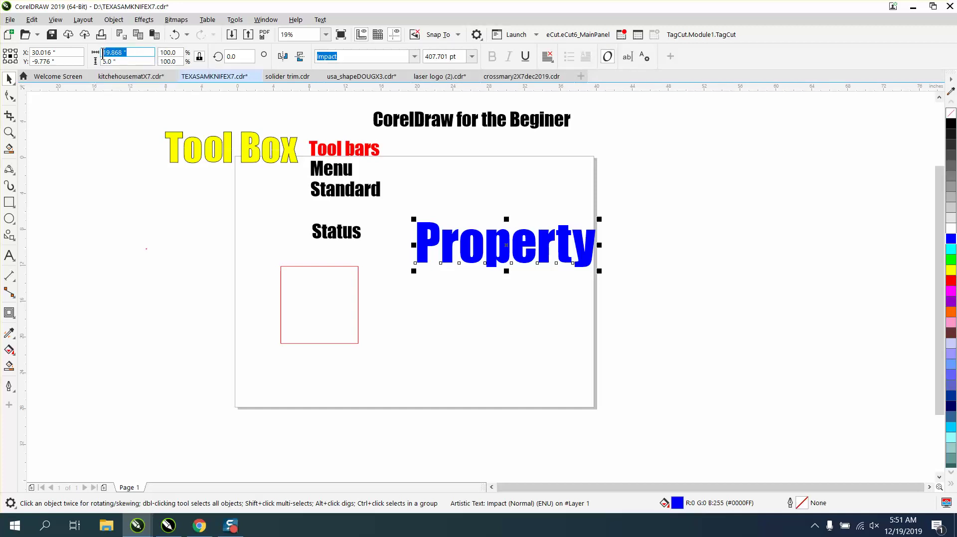
pyautogui.click(198, 59)
pyautogui.moveTo(142, 53); pyautogui.dragTo(102, 53)
pyautogui.write('20')
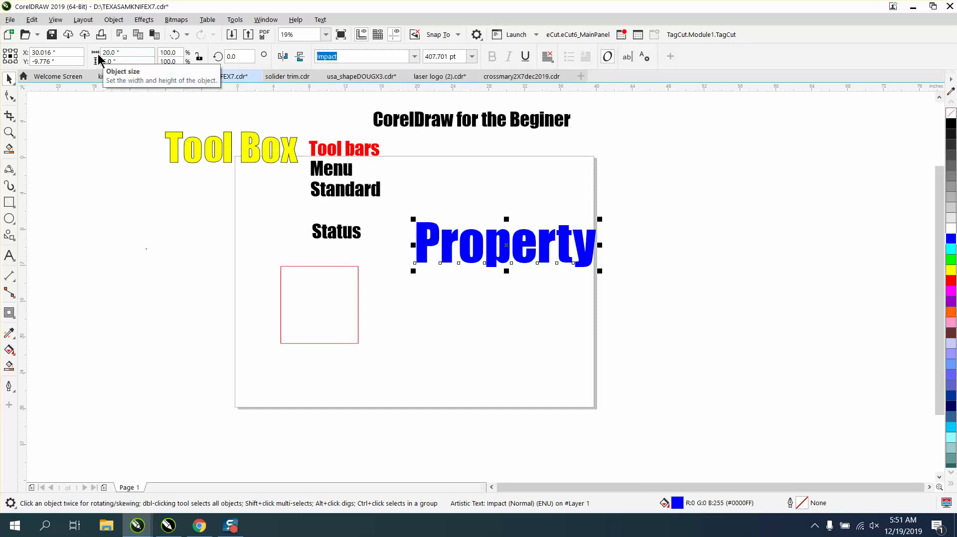
pyautogui.click(114, 61)
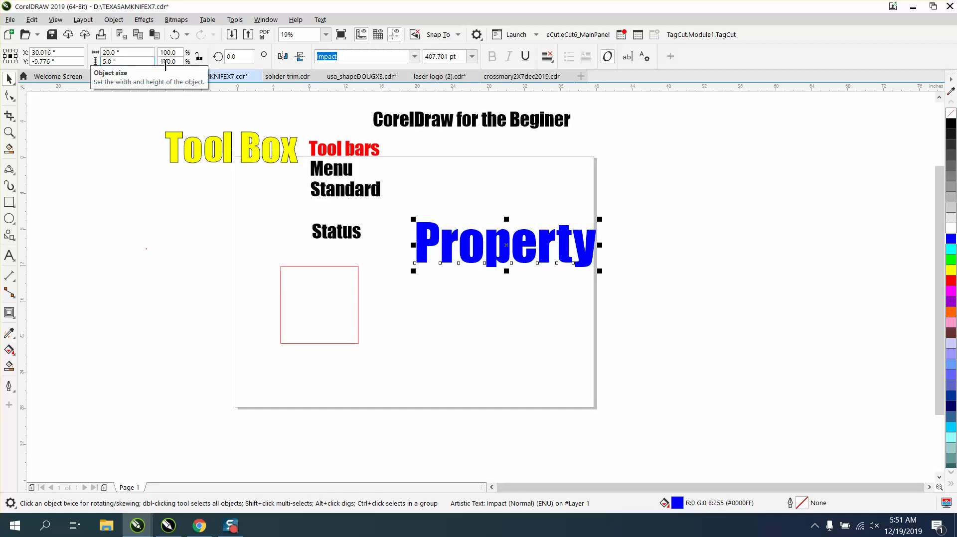
pyautogui.click(240, 59)
pyautogui.write('45')
pyautogui.press('Return')
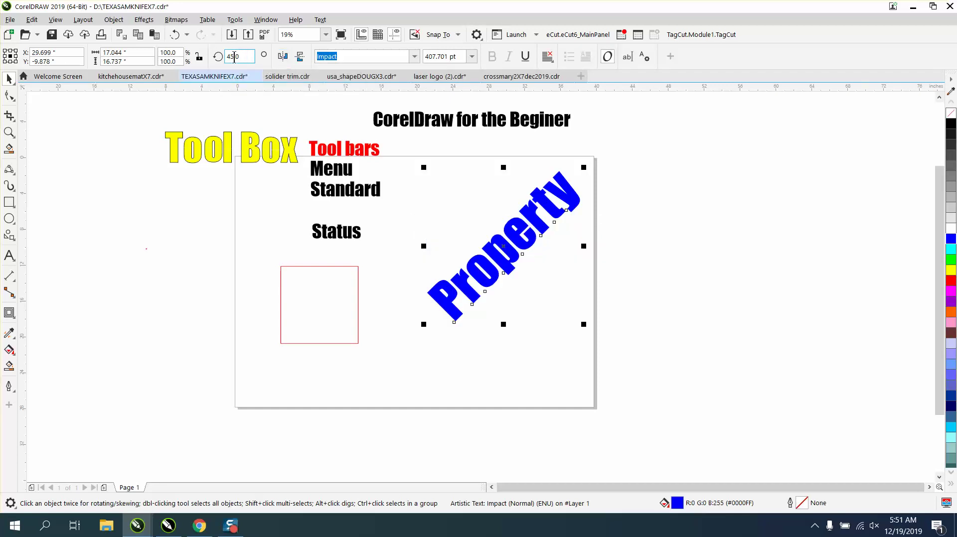
pyautogui.click(178, 35)
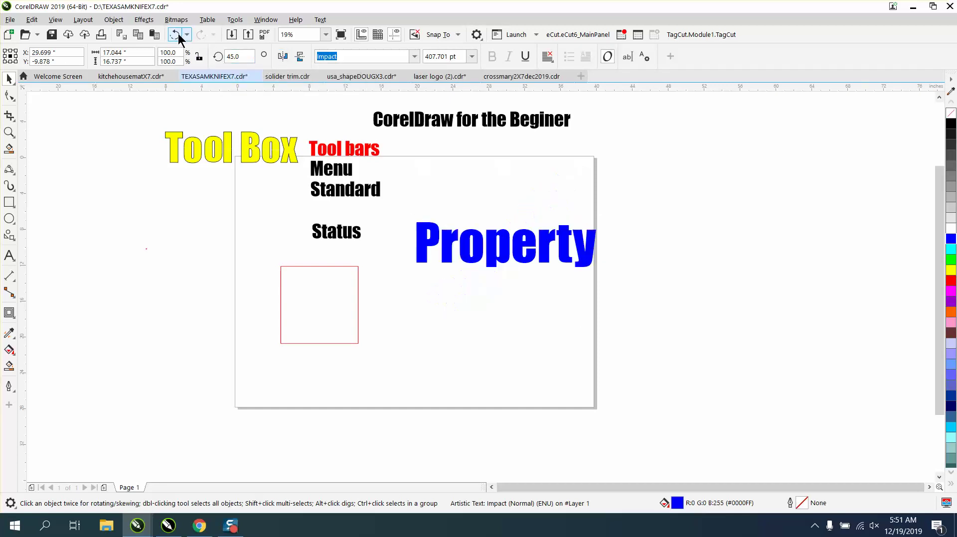
pyautogui.click(282, 58)
pyautogui.click(282, 58)
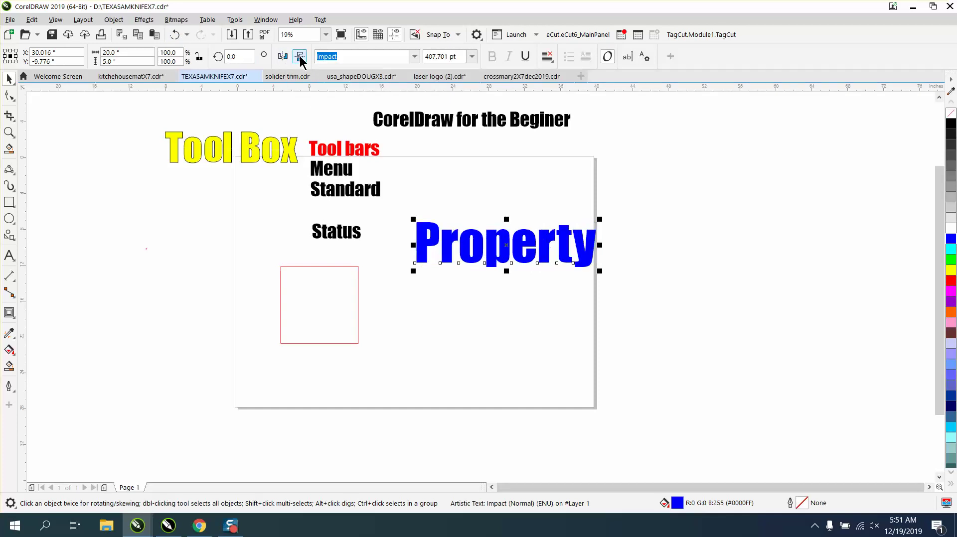
pyautogui.click(300, 58)
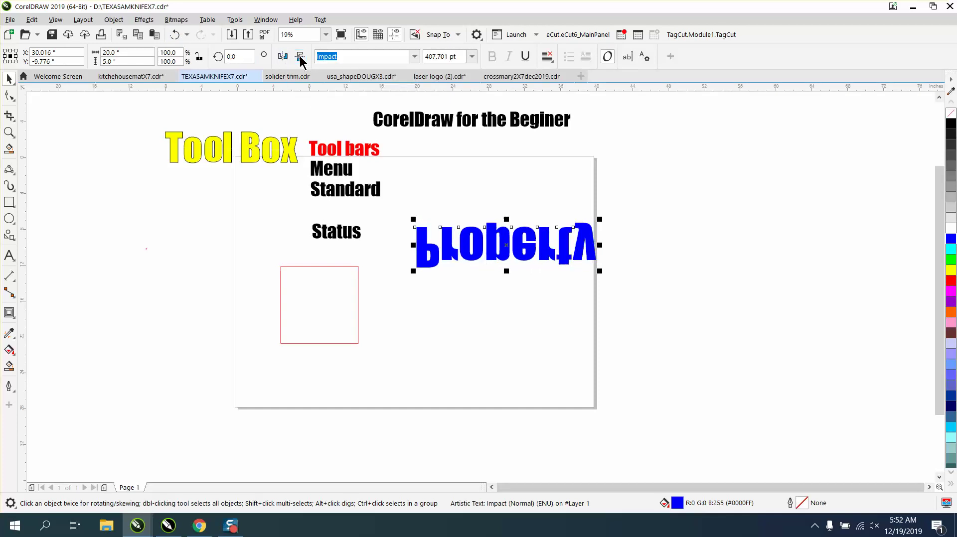
pyautogui.click(300, 58)
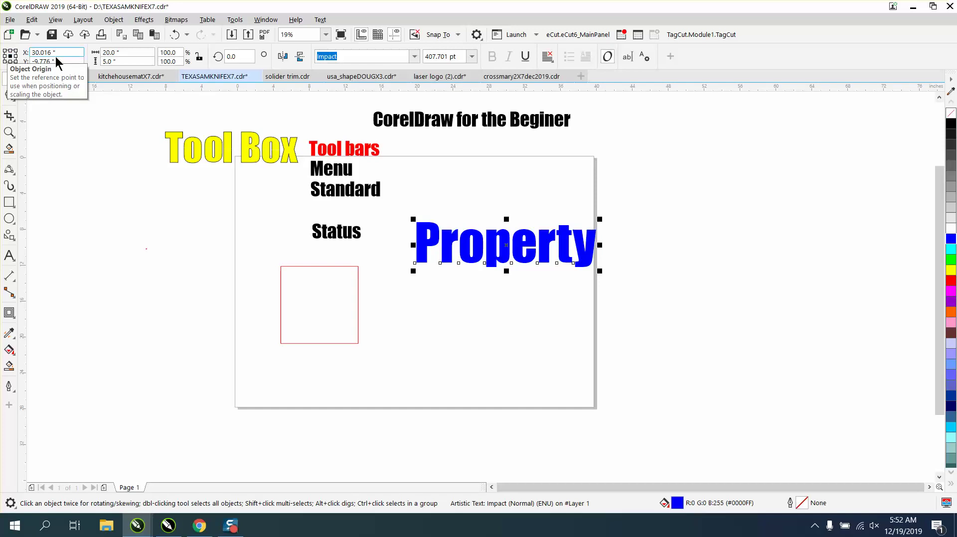
pyautogui.click(282, 55)
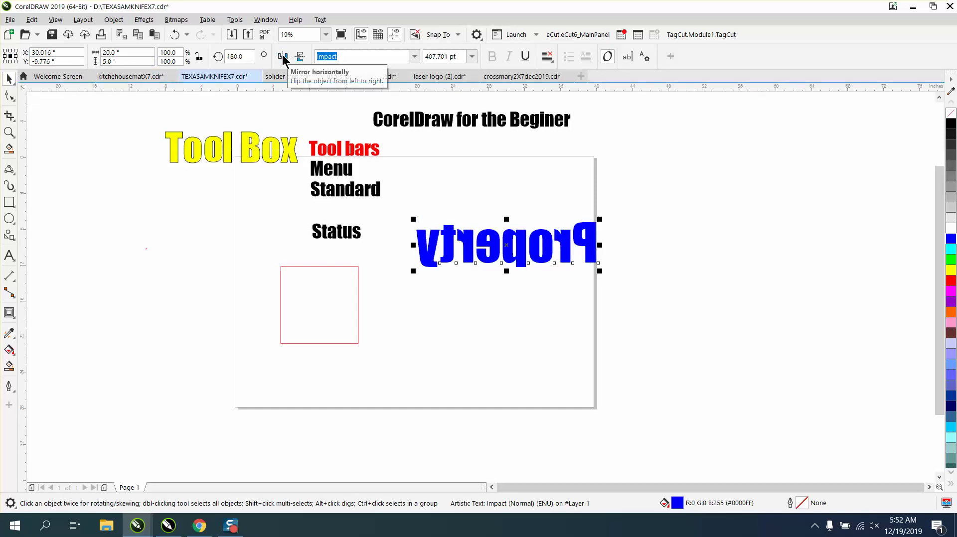
pyautogui.click(282, 55)
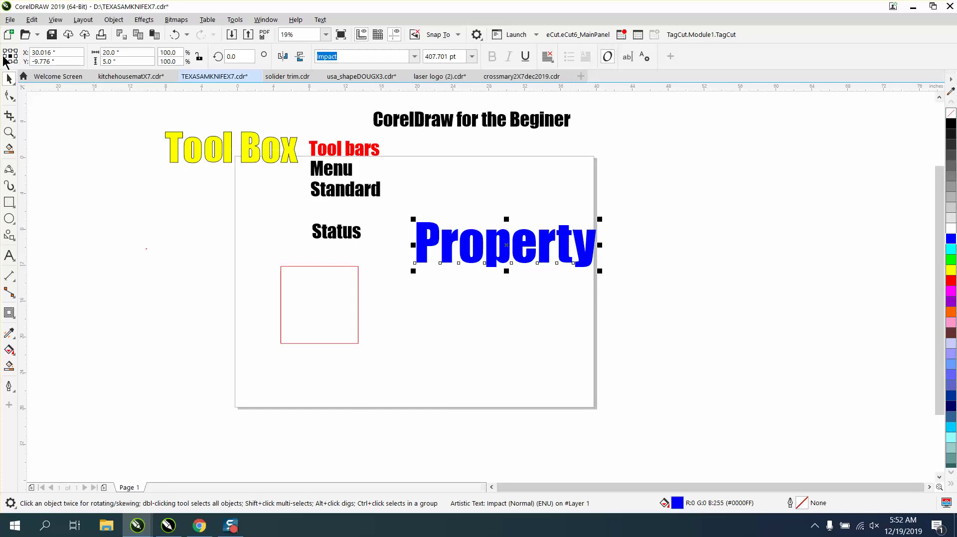
pyautogui.click(3, 56)
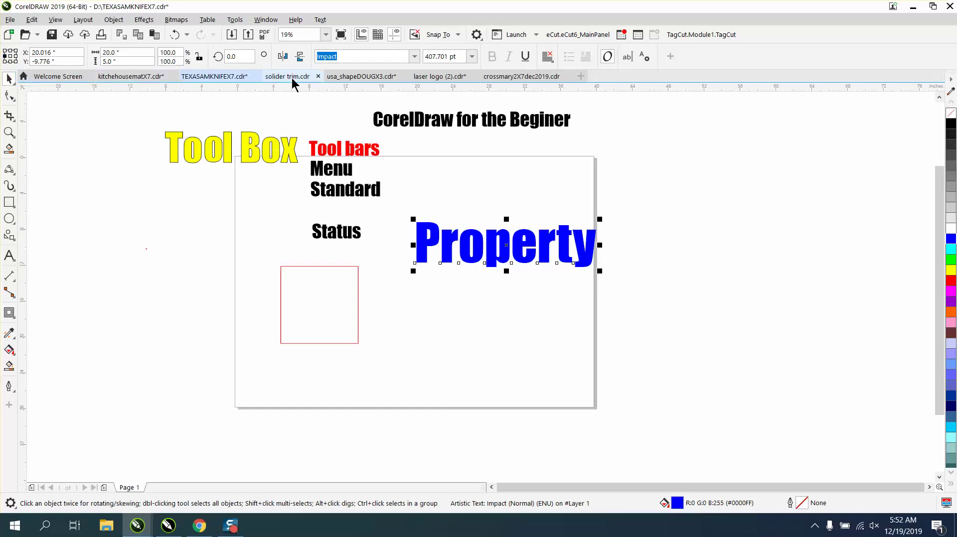
pyautogui.click(284, 58)
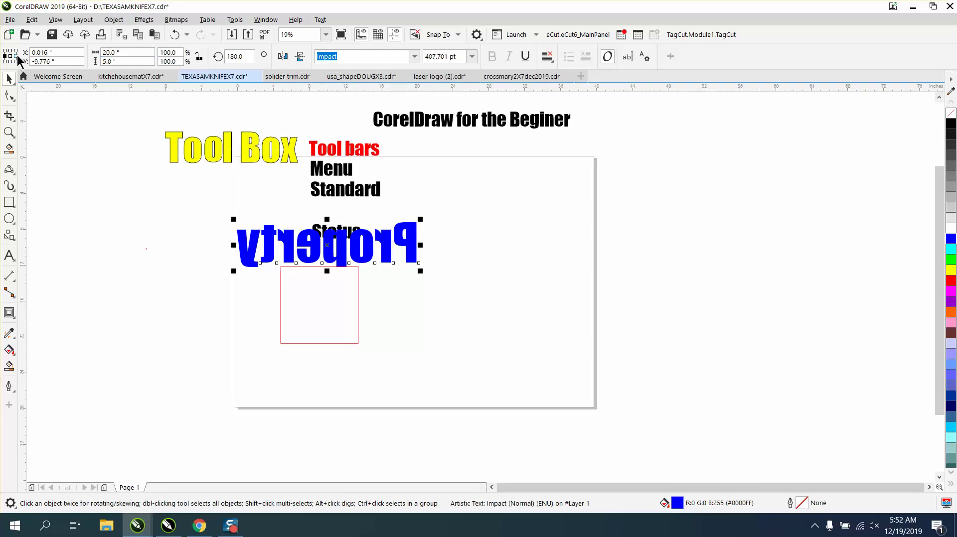
pyautogui.click(17, 56)
pyautogui.click(17, 62)
pyautogui.click(282, 57)
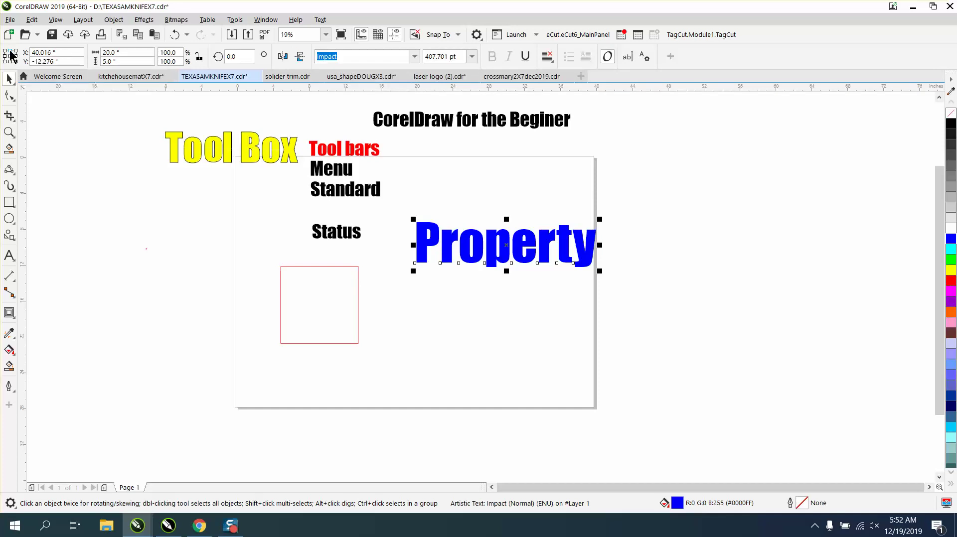
pyautogui.click(32, 53)
pyautogui.press('Delete')
pyautogui.write('3')
pyautogui.click(299, 56)
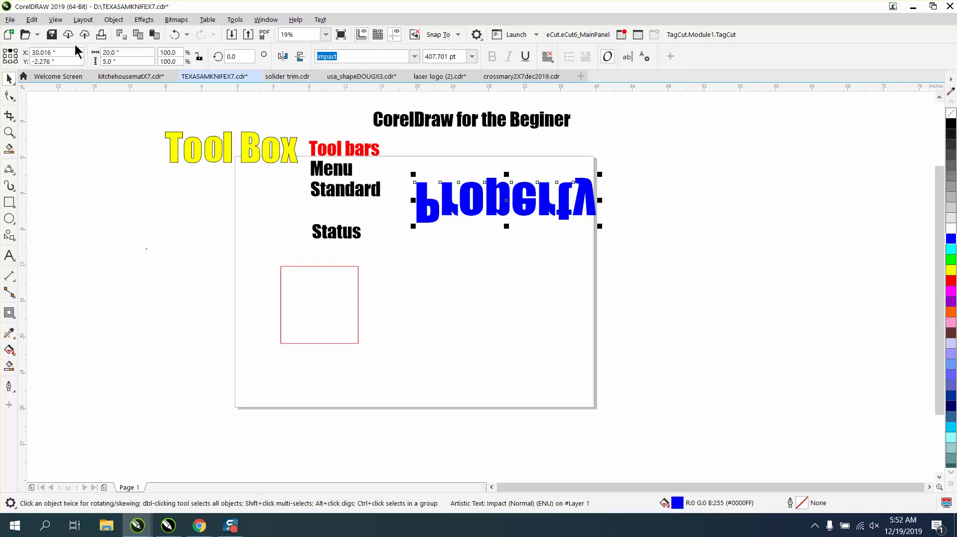
pyautogui.click(181, 39)
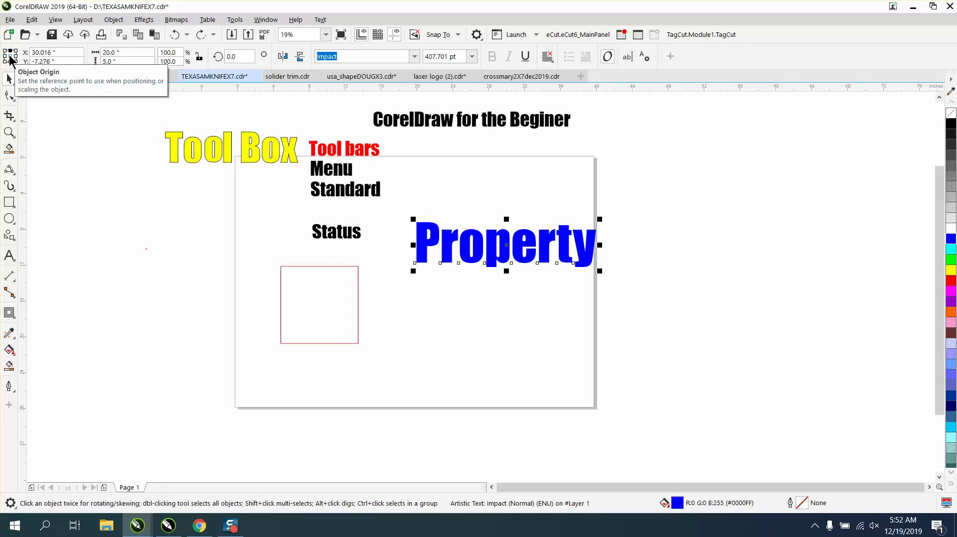
# Step: Select the red square and give it a 45° rotation angle
pyautogui.click(307, 266)
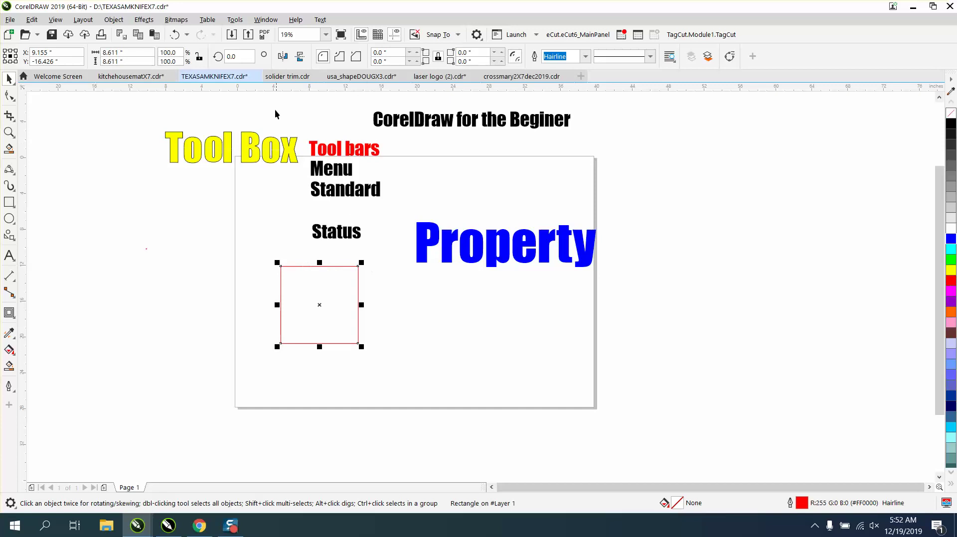
pyautogui.click(222, 61)
pyautogui.write('45')
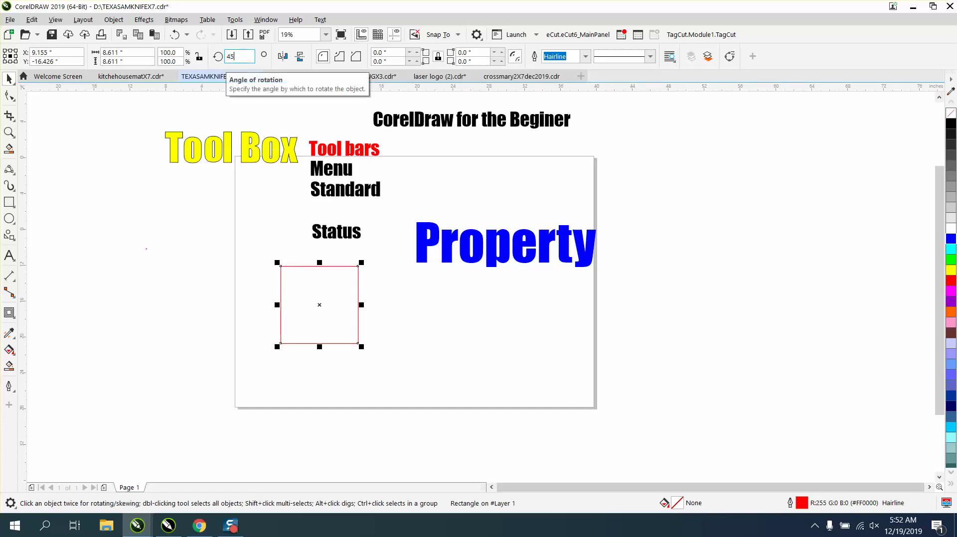
pyautogui.press('Return')
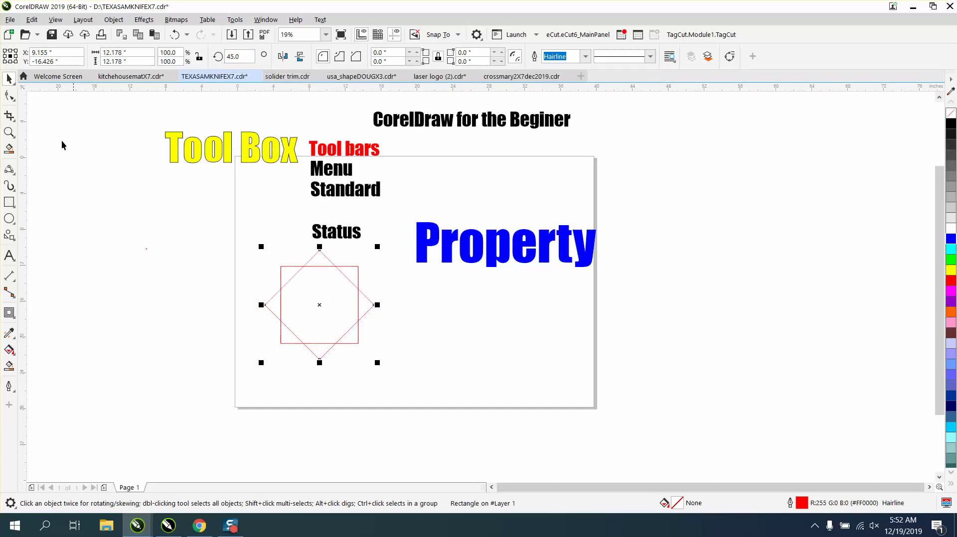